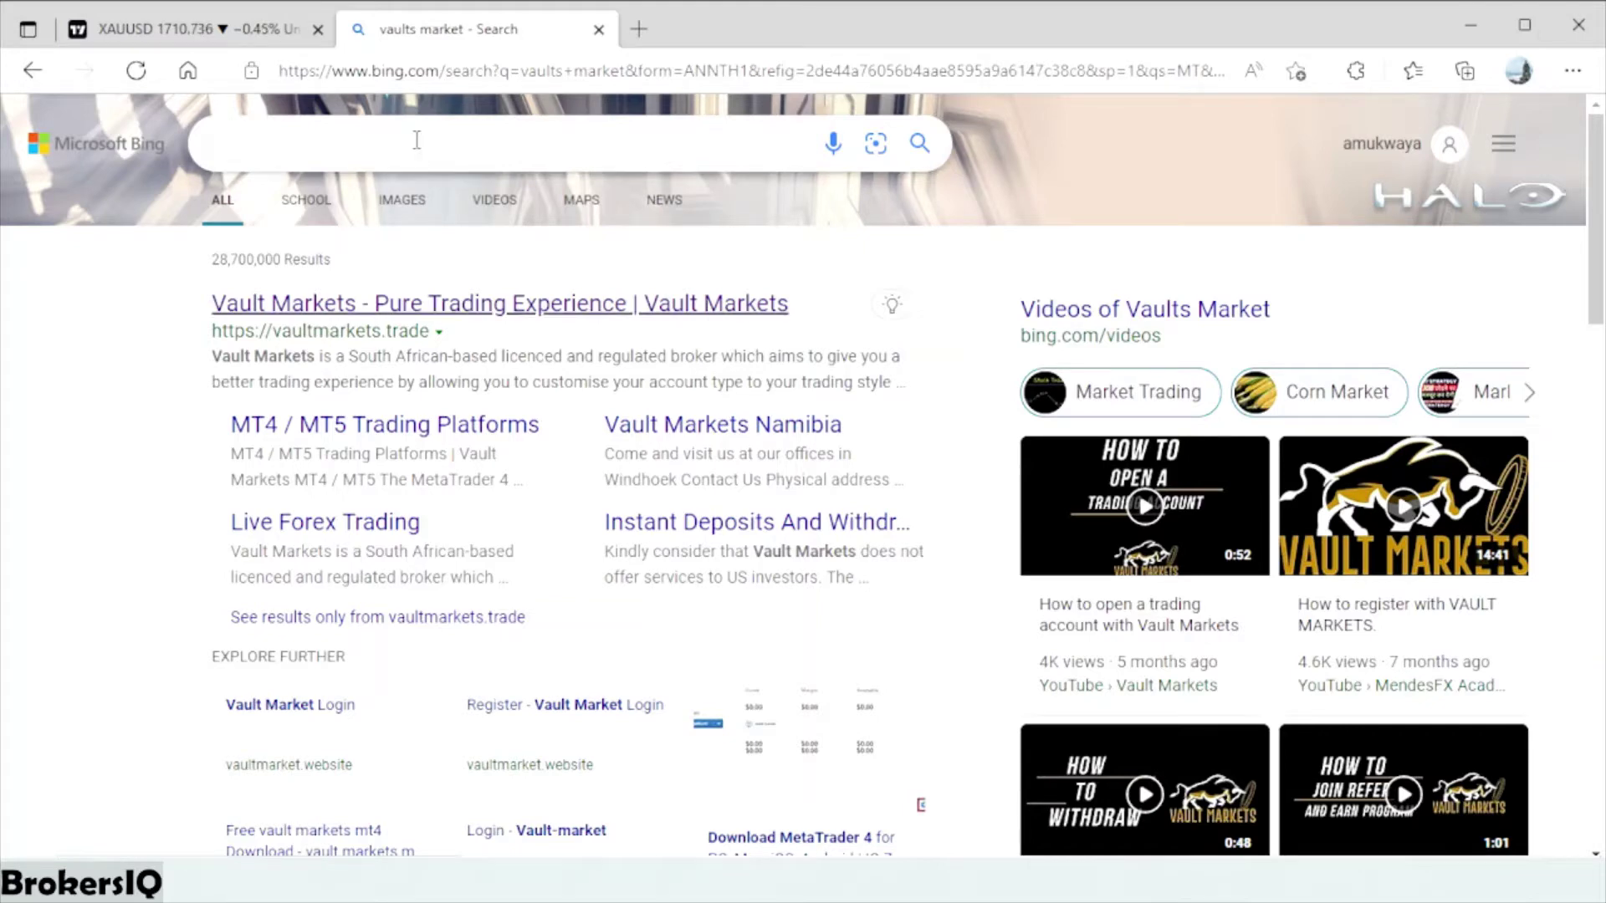
# Open the Vault Markets site from Bing and dismiss the newsletter popup.
pyautogui.click(266, 309)
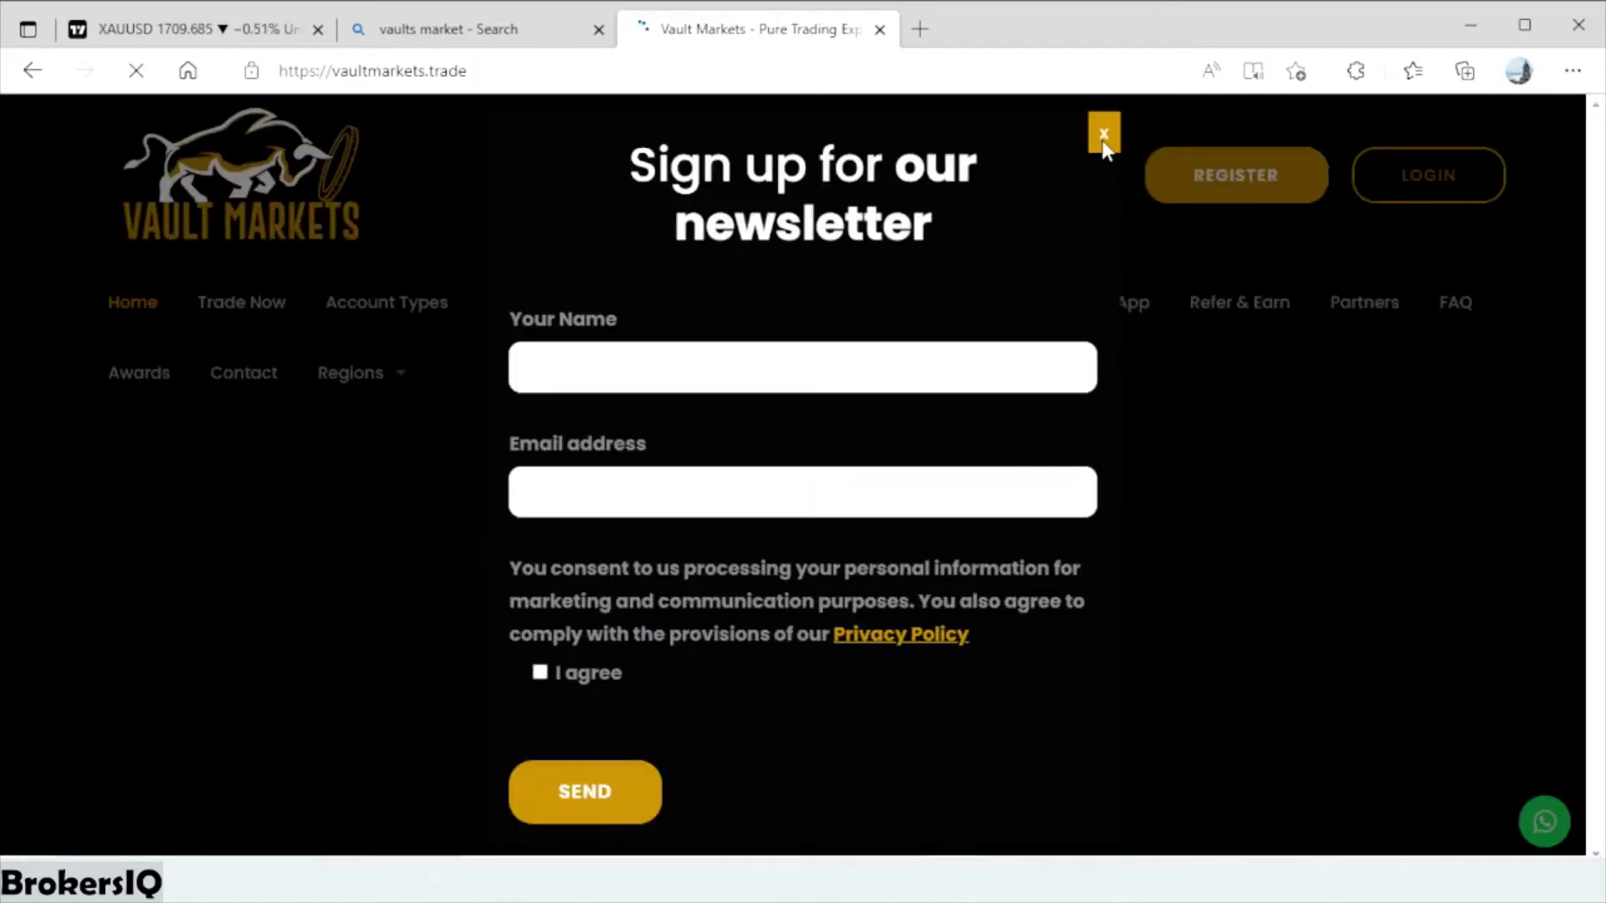
pyautogui.press('Escape')
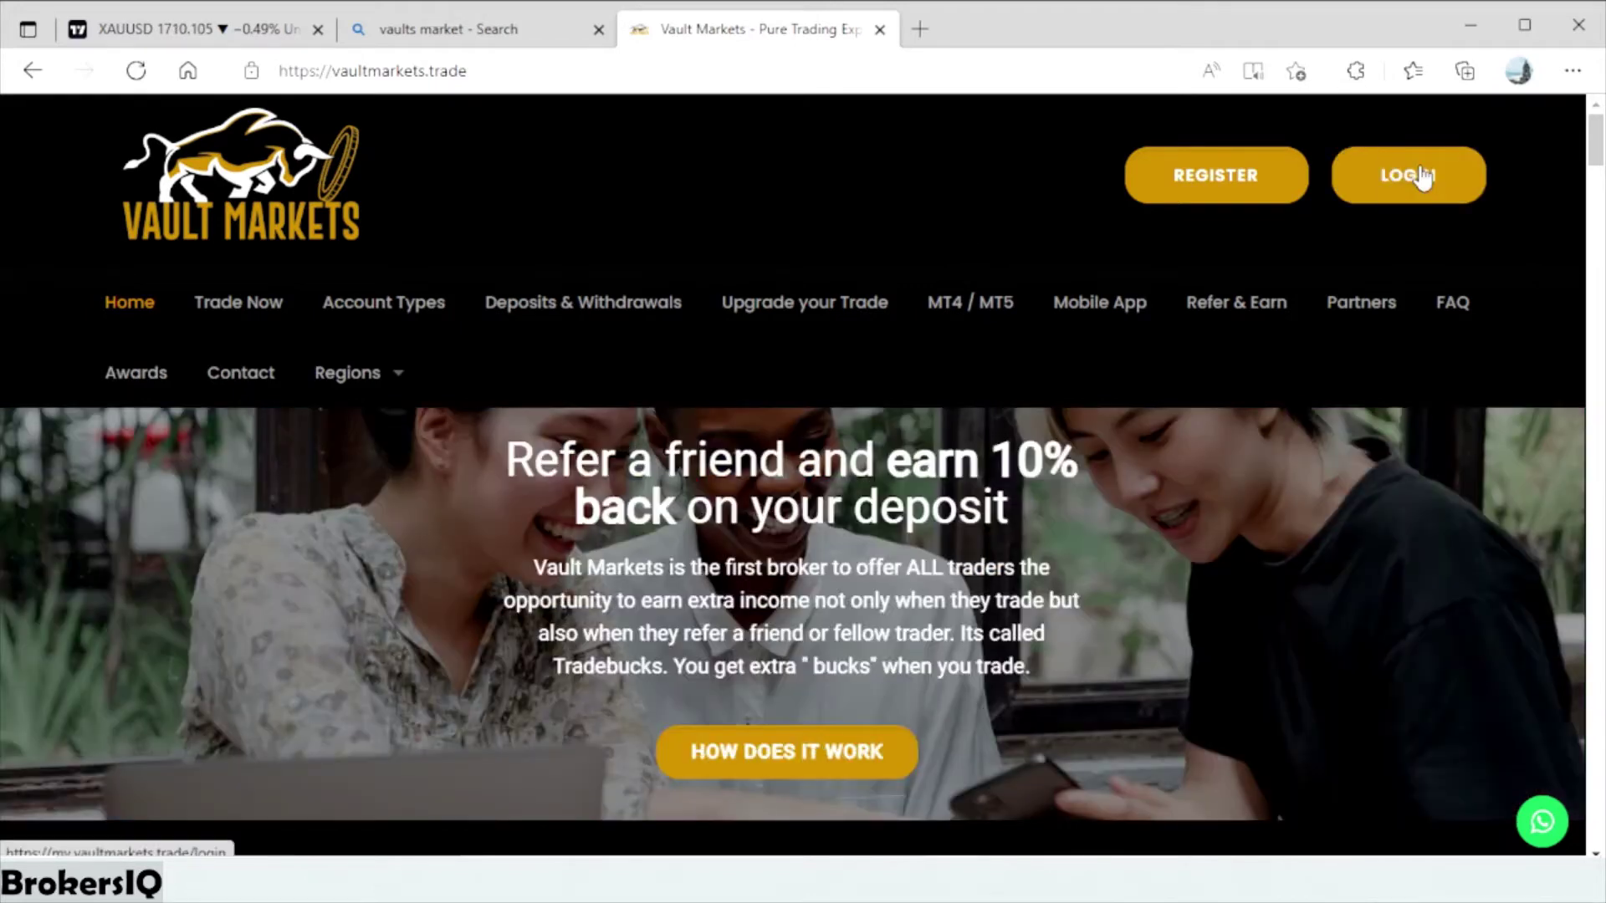
# Open the client login page and log in with the autofilled email and password.
pyautogui.click(1422, 177)
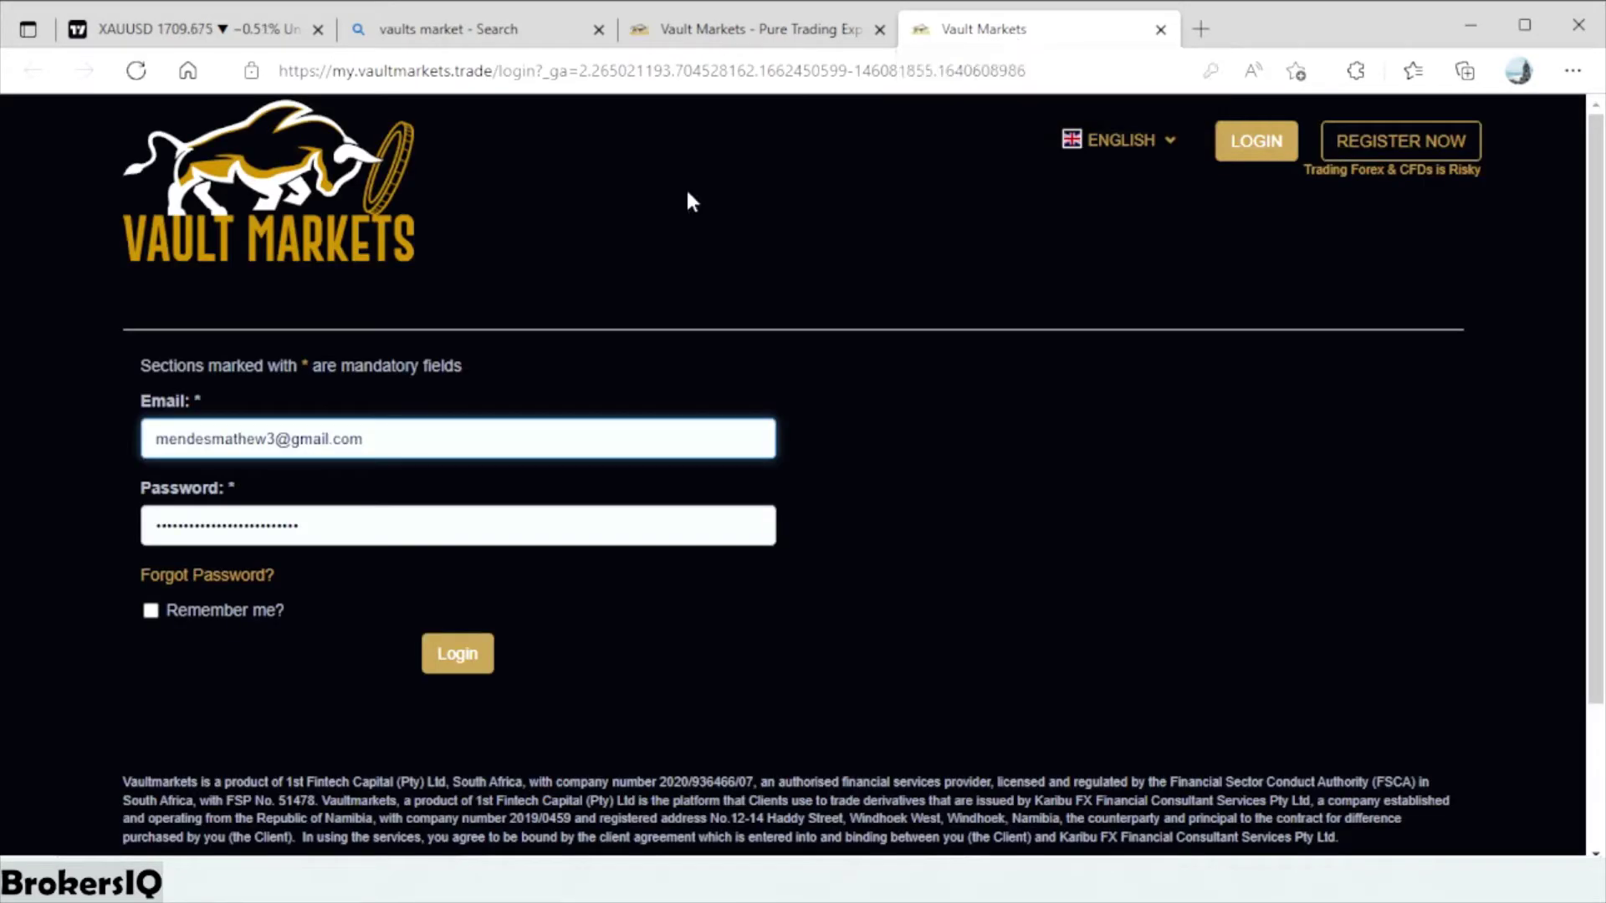
pyautogui.click(454, 651)
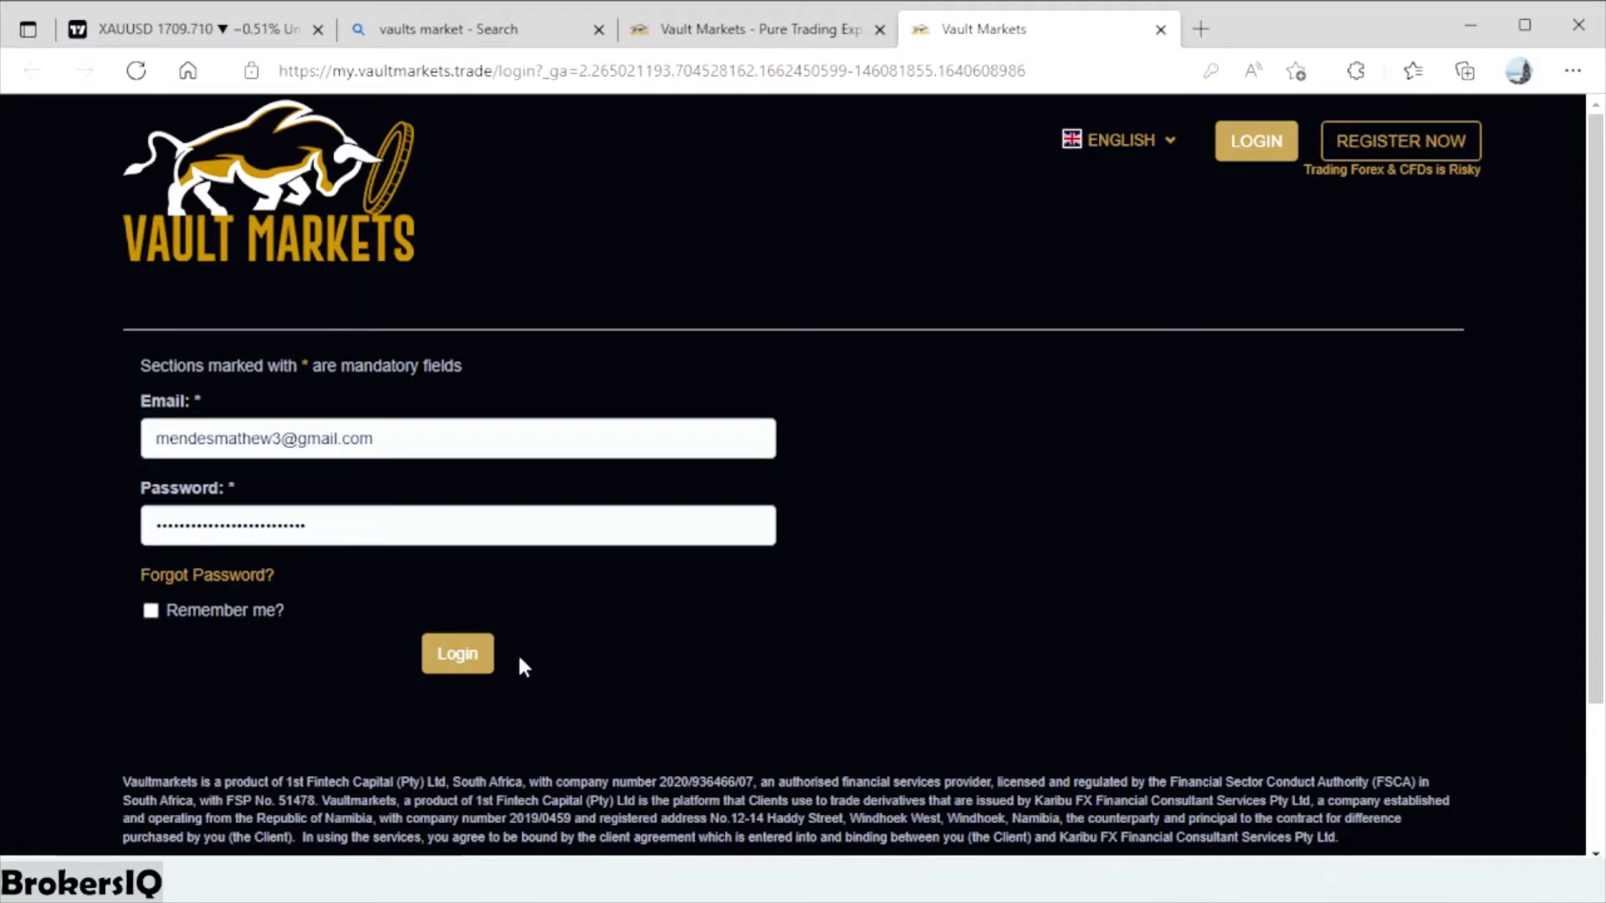
pyautogui.click(463, 655)
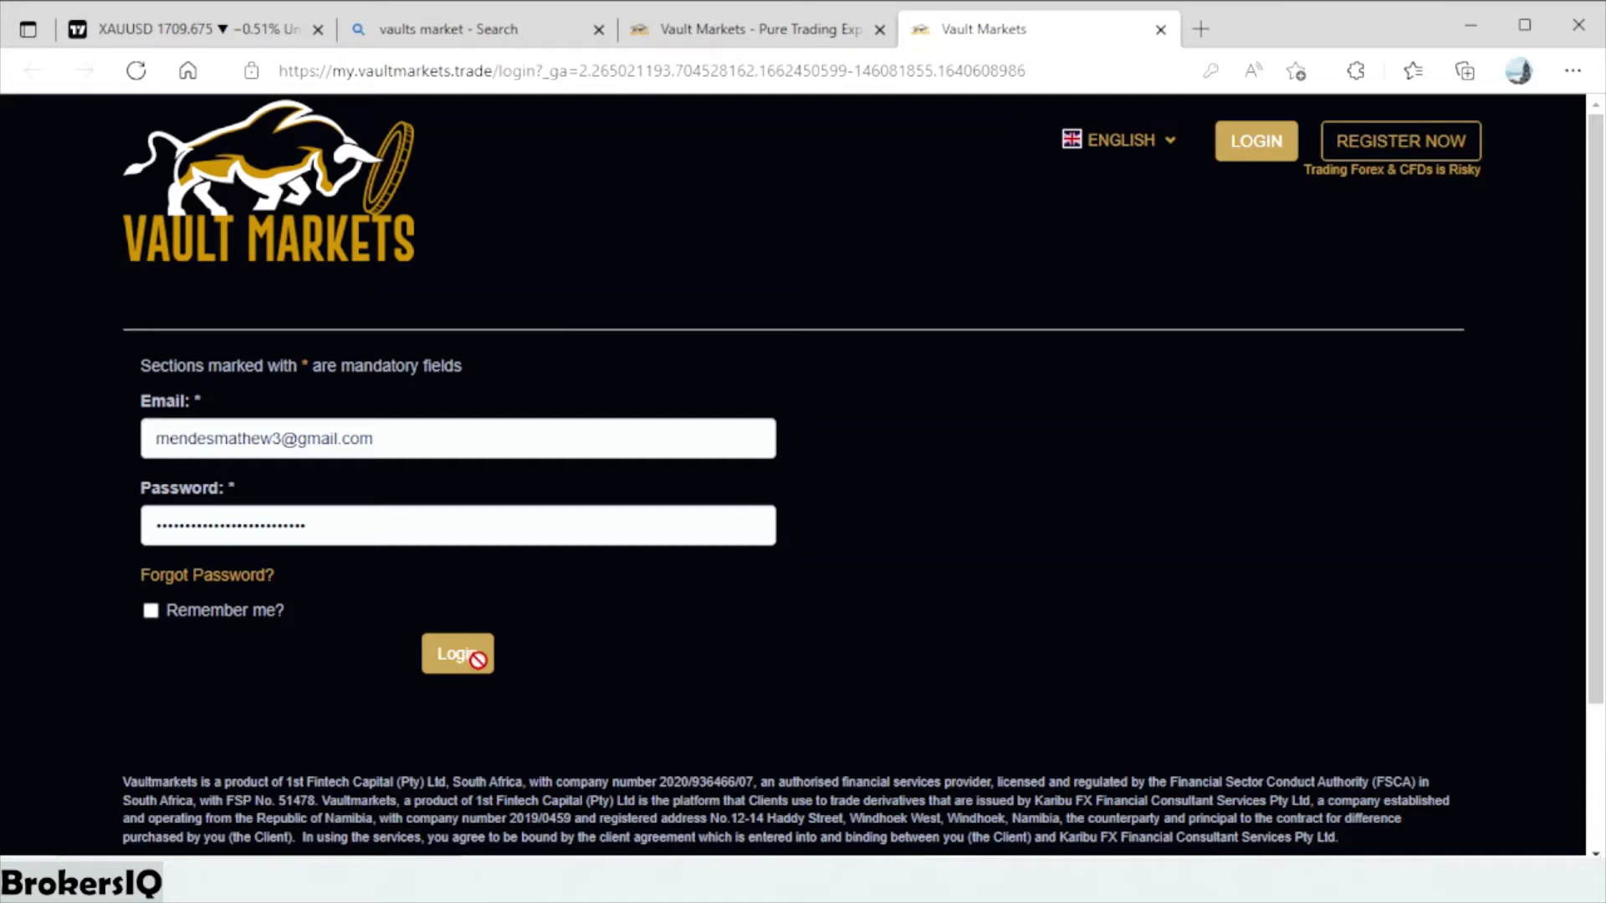
# Sign in and wait for the dashboard with the 0.00 USD wallet and two MT4 accounts.
pyautogui.click(479, 666)
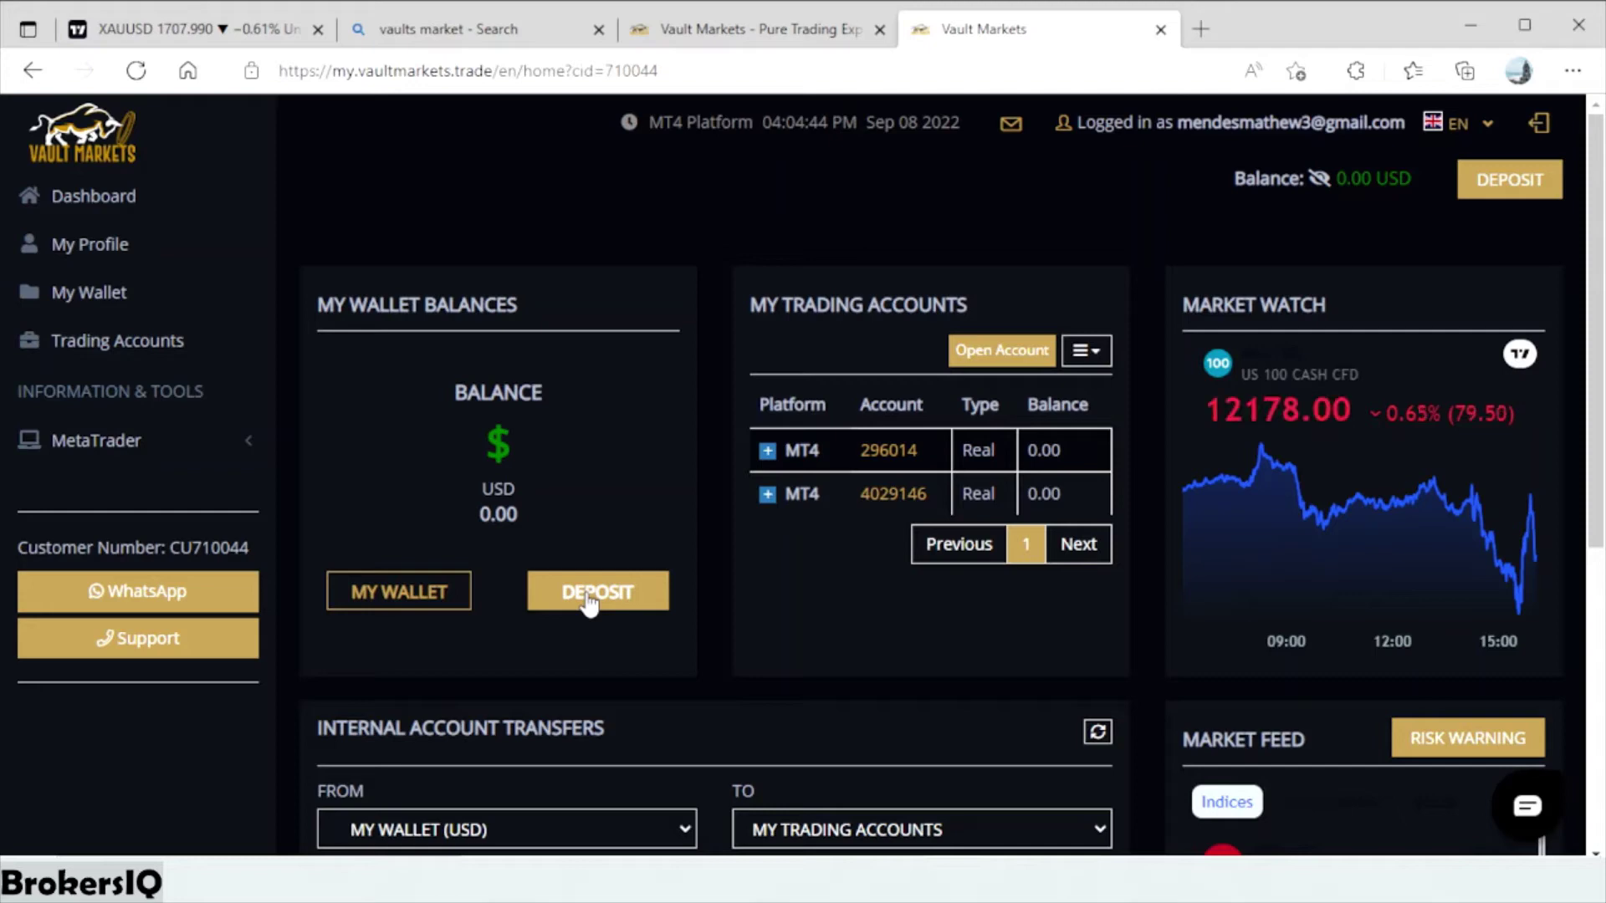
# Start a deposit and change its currency from USD to ZAR.
pyautogui.click(590, 601)
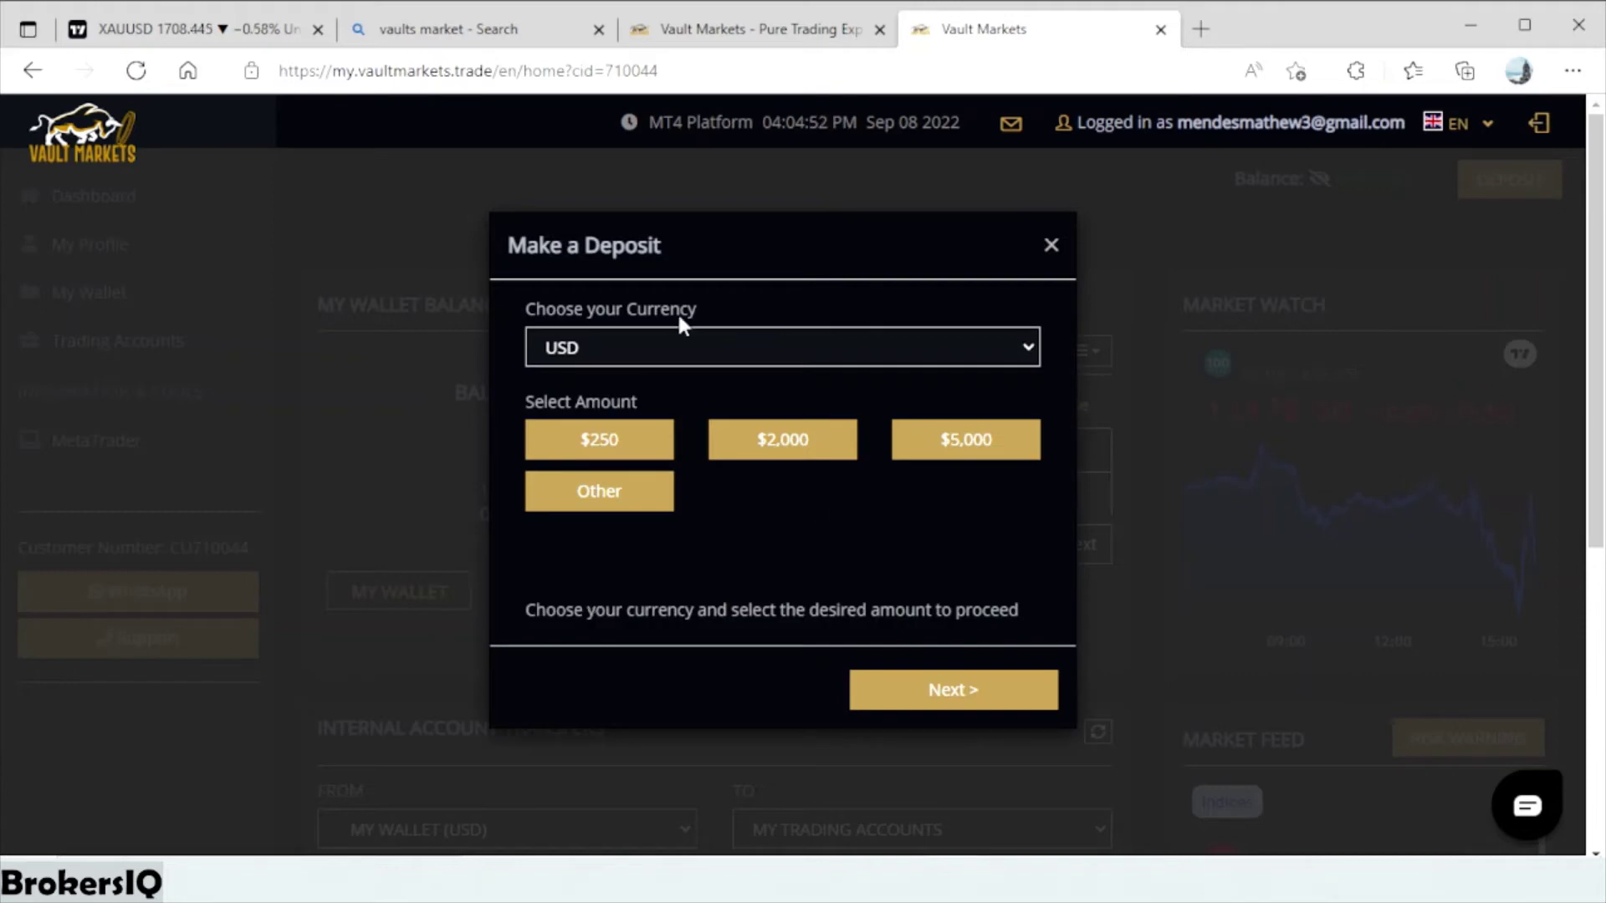
pyautogui.click(1026, 343)
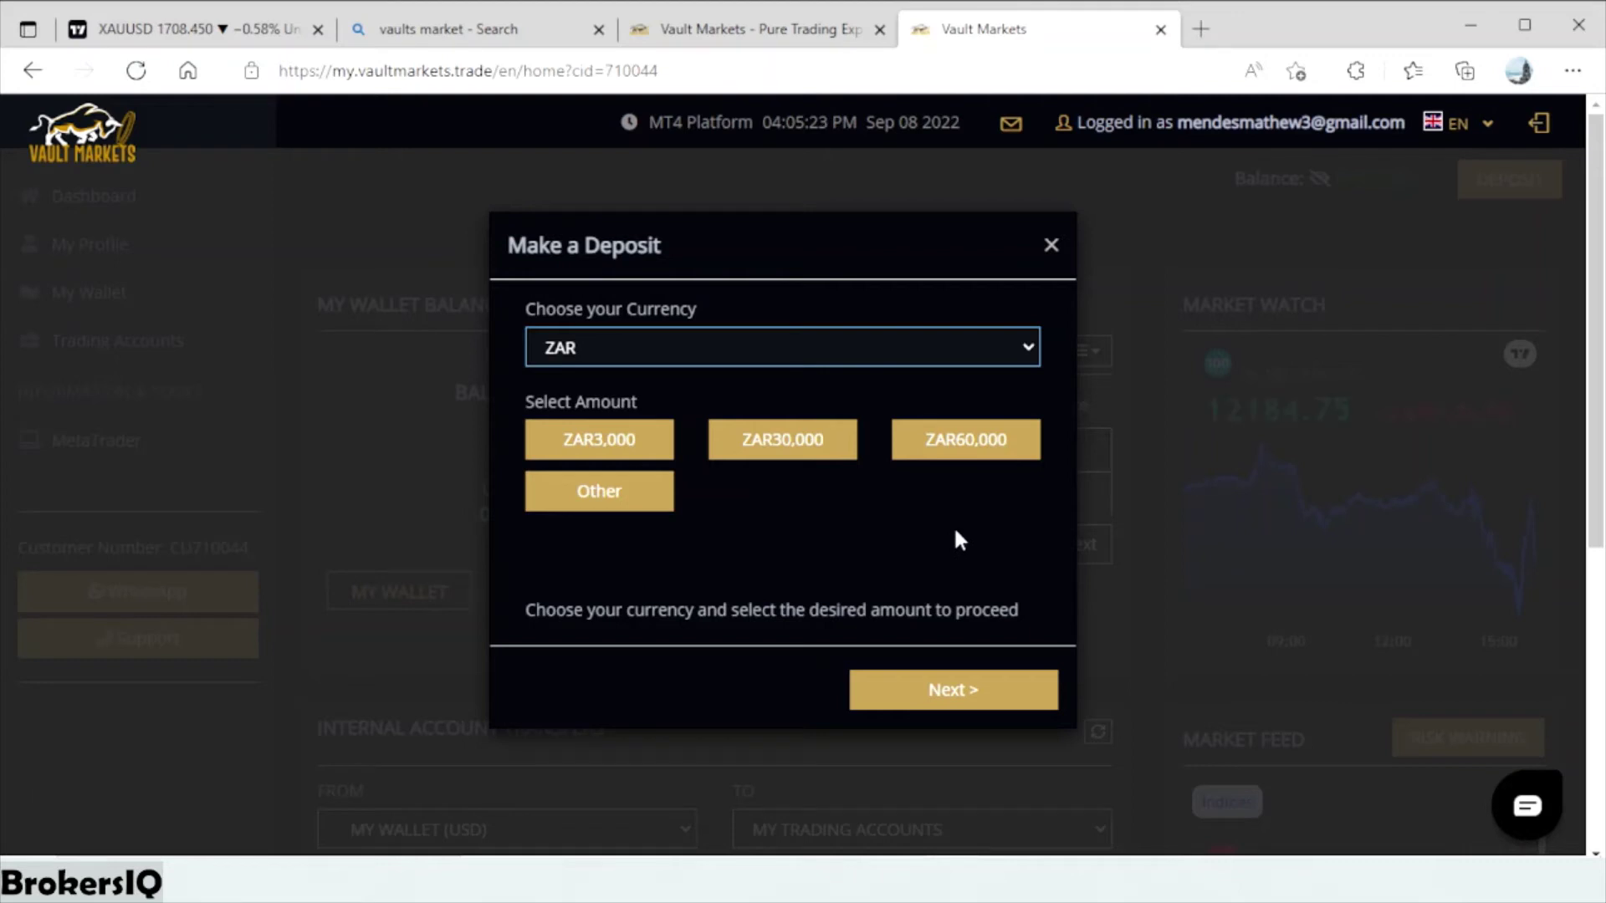
# Choose Other and enter a custom deposit amount of 400 ZAR.
pyautogui.click(596, 506)
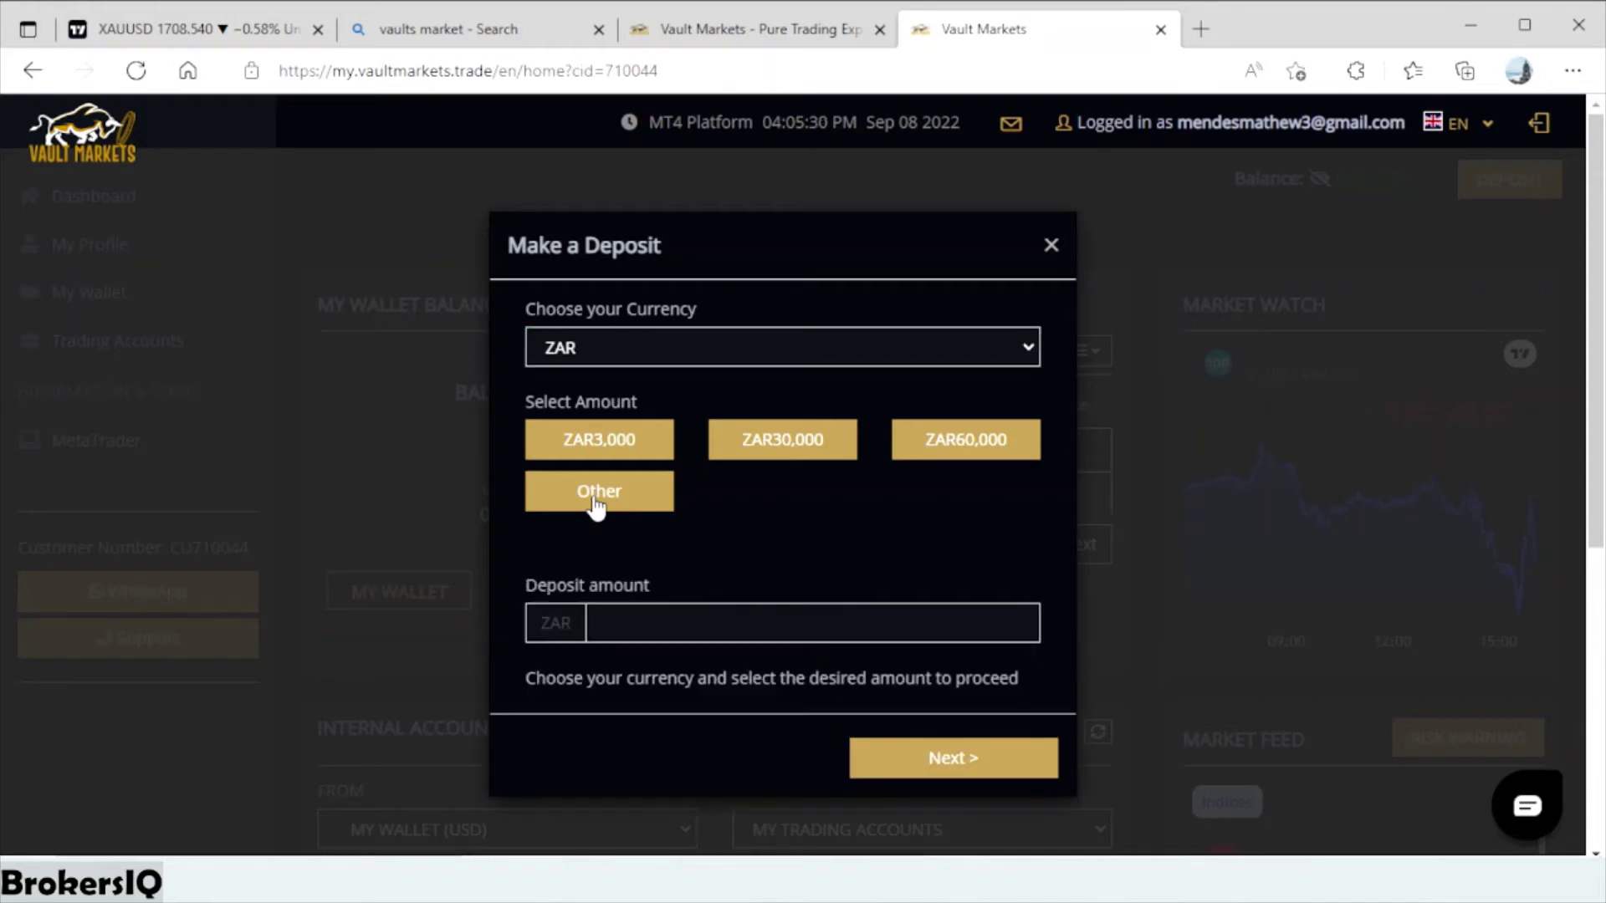
pyautogui.click(608, 623)
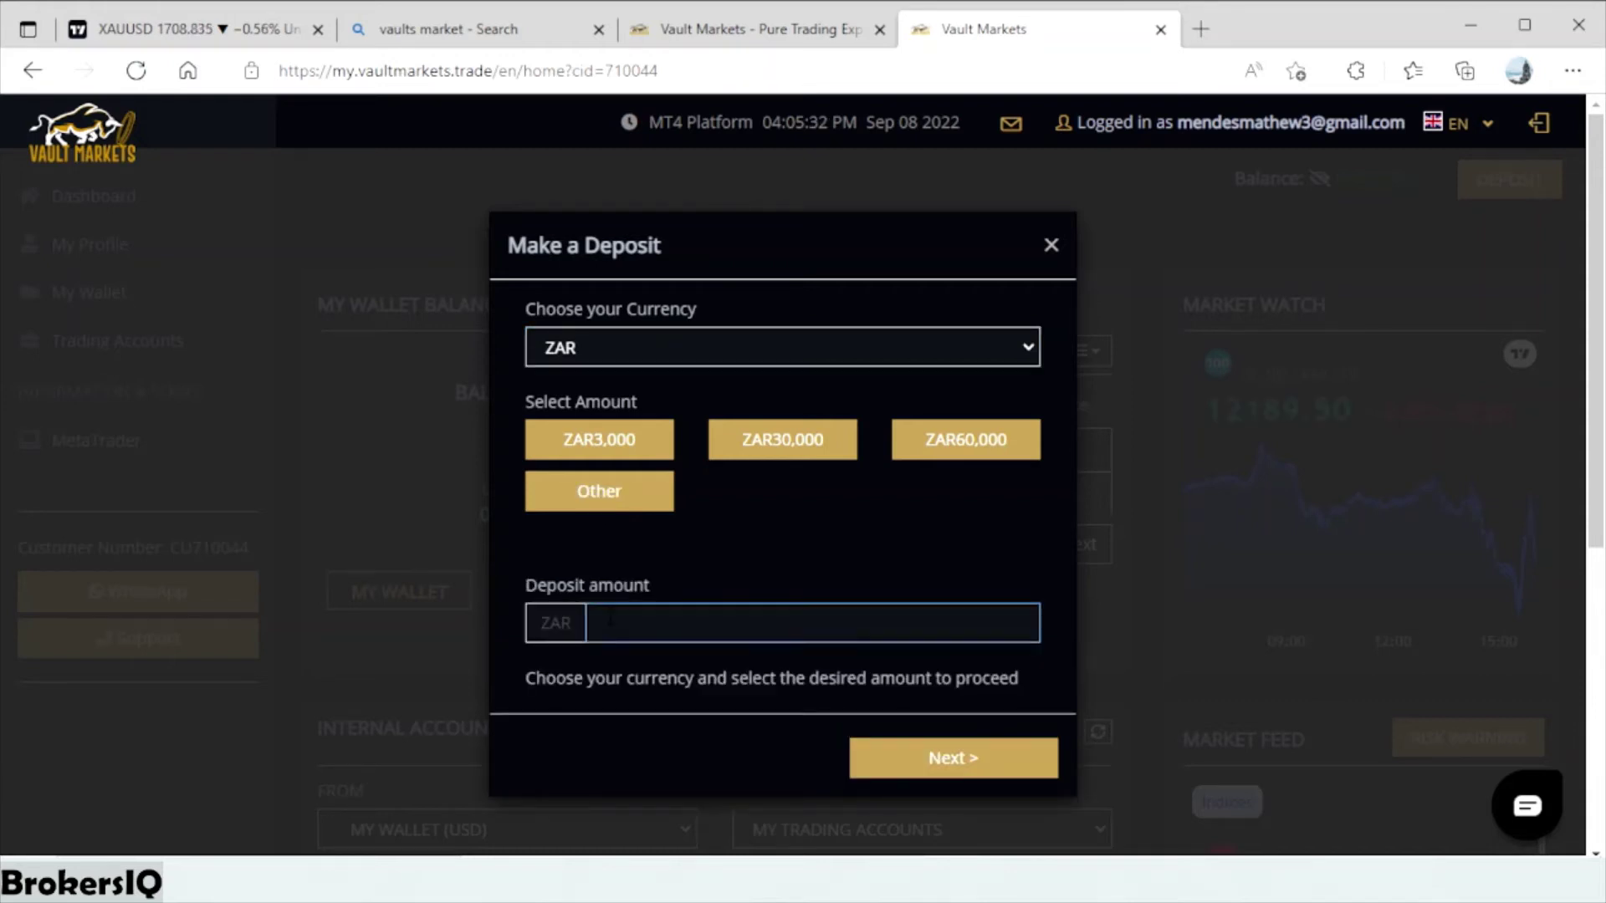
pyautogui.write('400')
# Advance the ZAR 400 deposit and select Visa/MasterCard as the payment method.
pyautogui.click(943, 764)
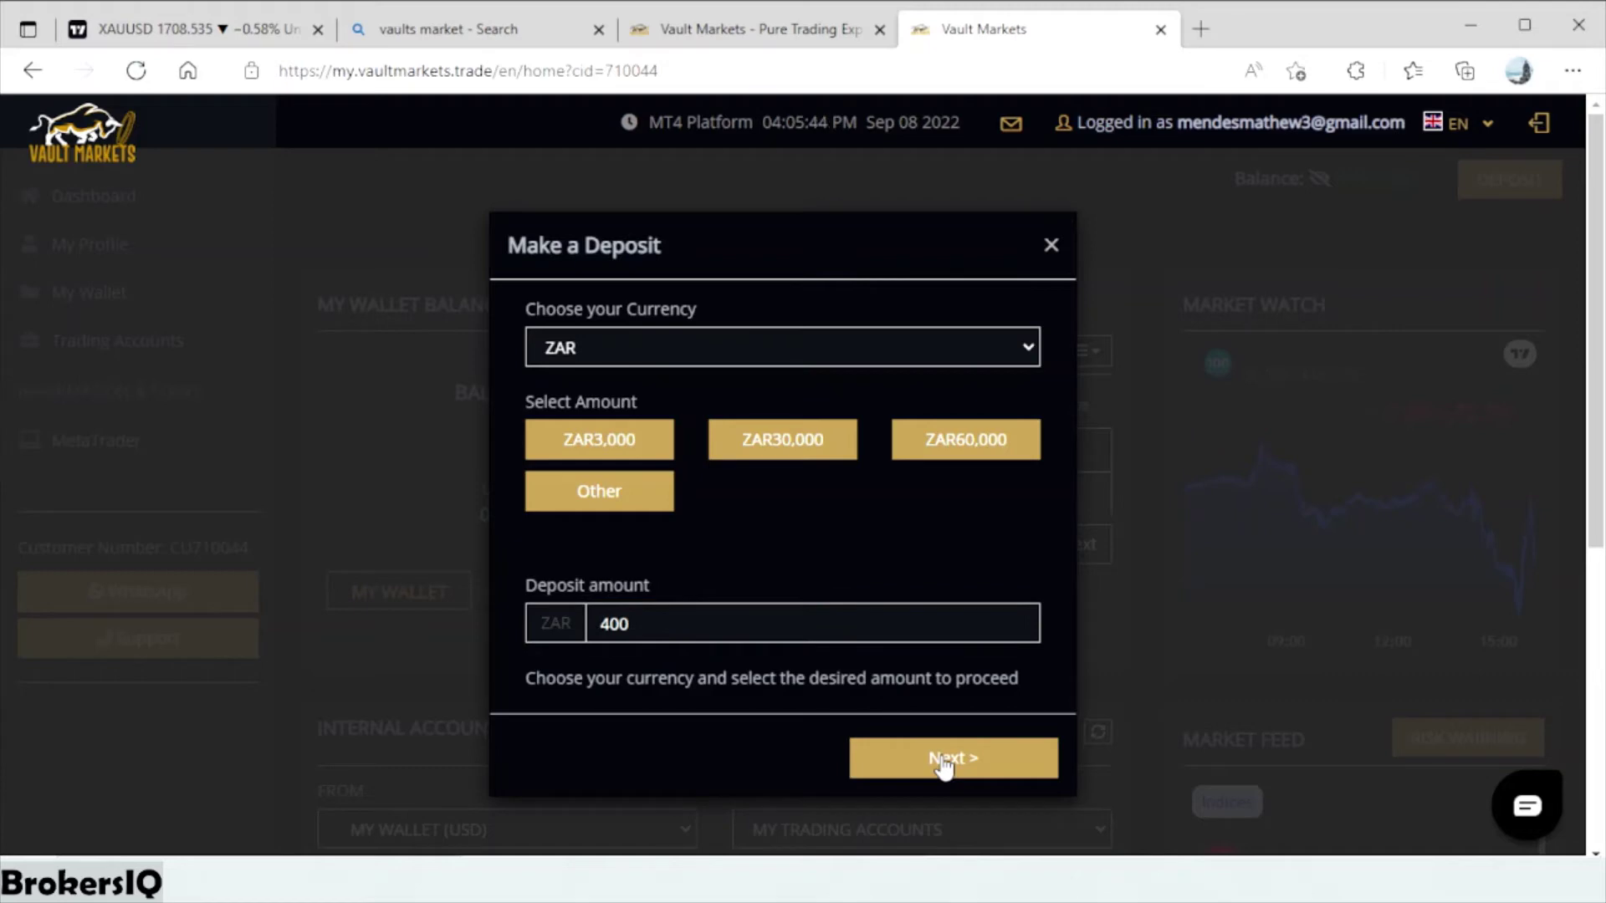
pyautogui.click(942, 761)
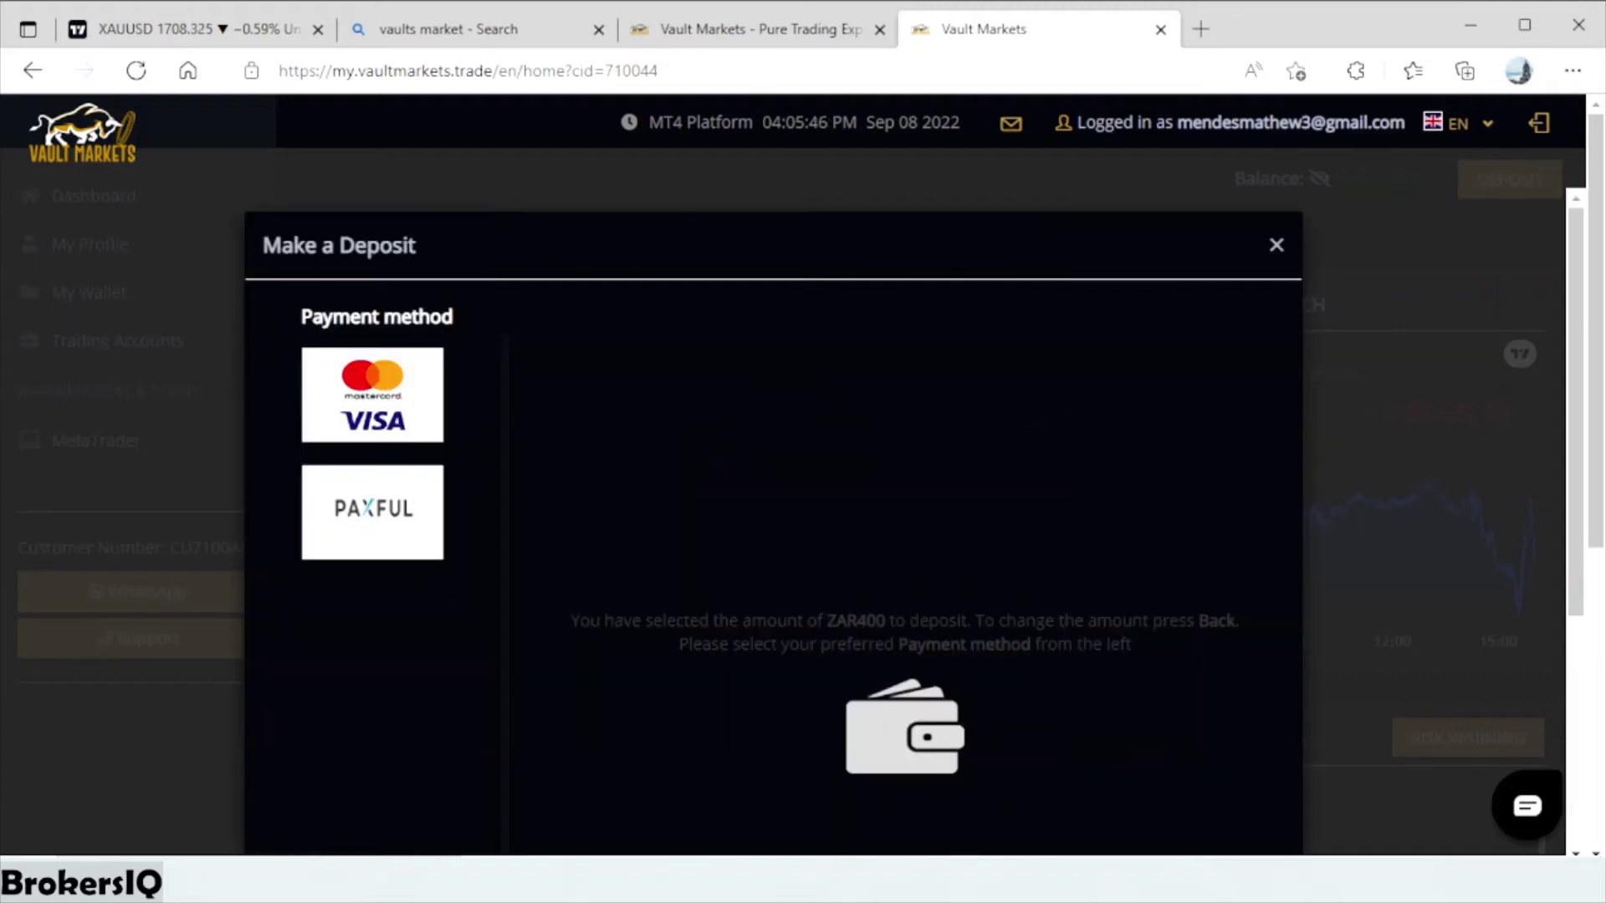
pyautogui.click(370, 401)
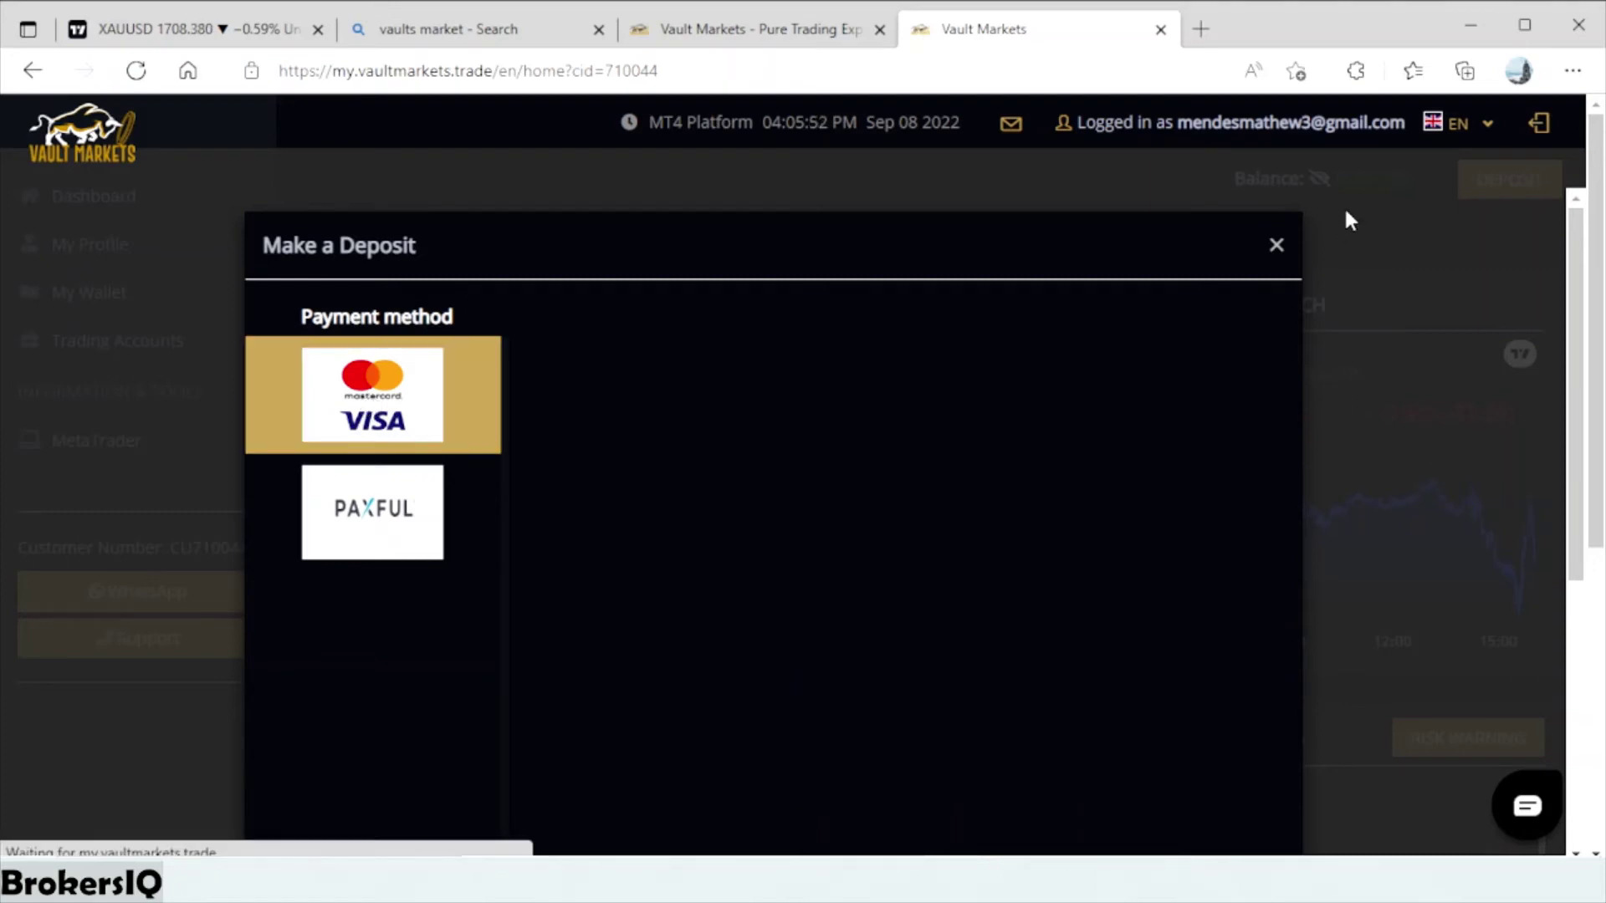
# Maximize the browser and submit the deposit to the card payment gateway.
pyautogui.click(1523, 24)
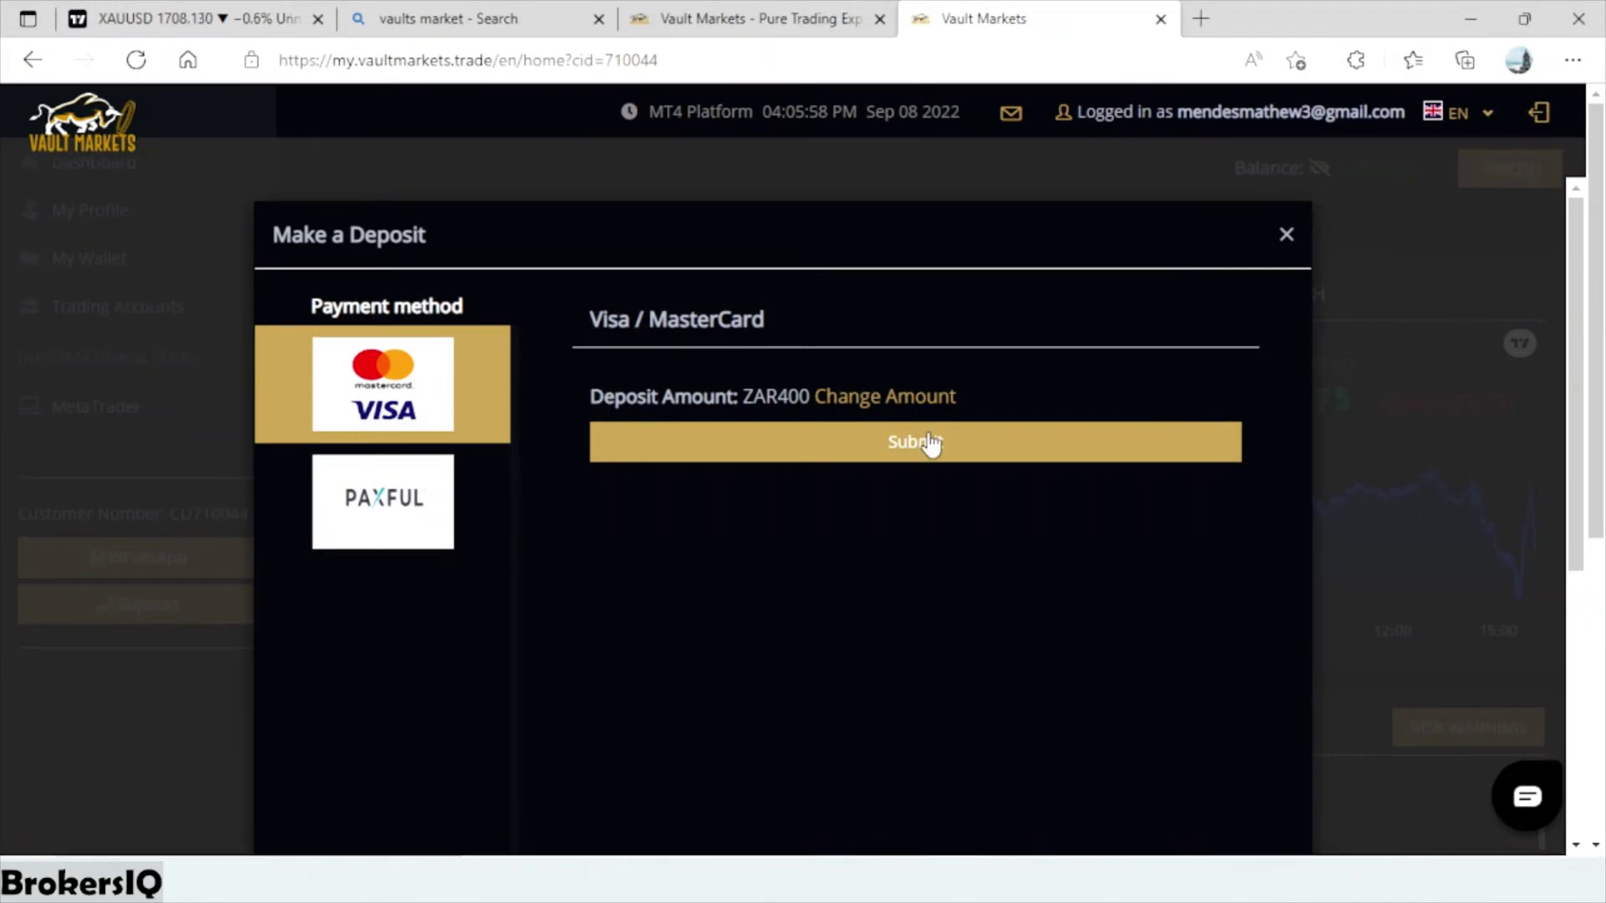
pyautogui.click(895, 458)
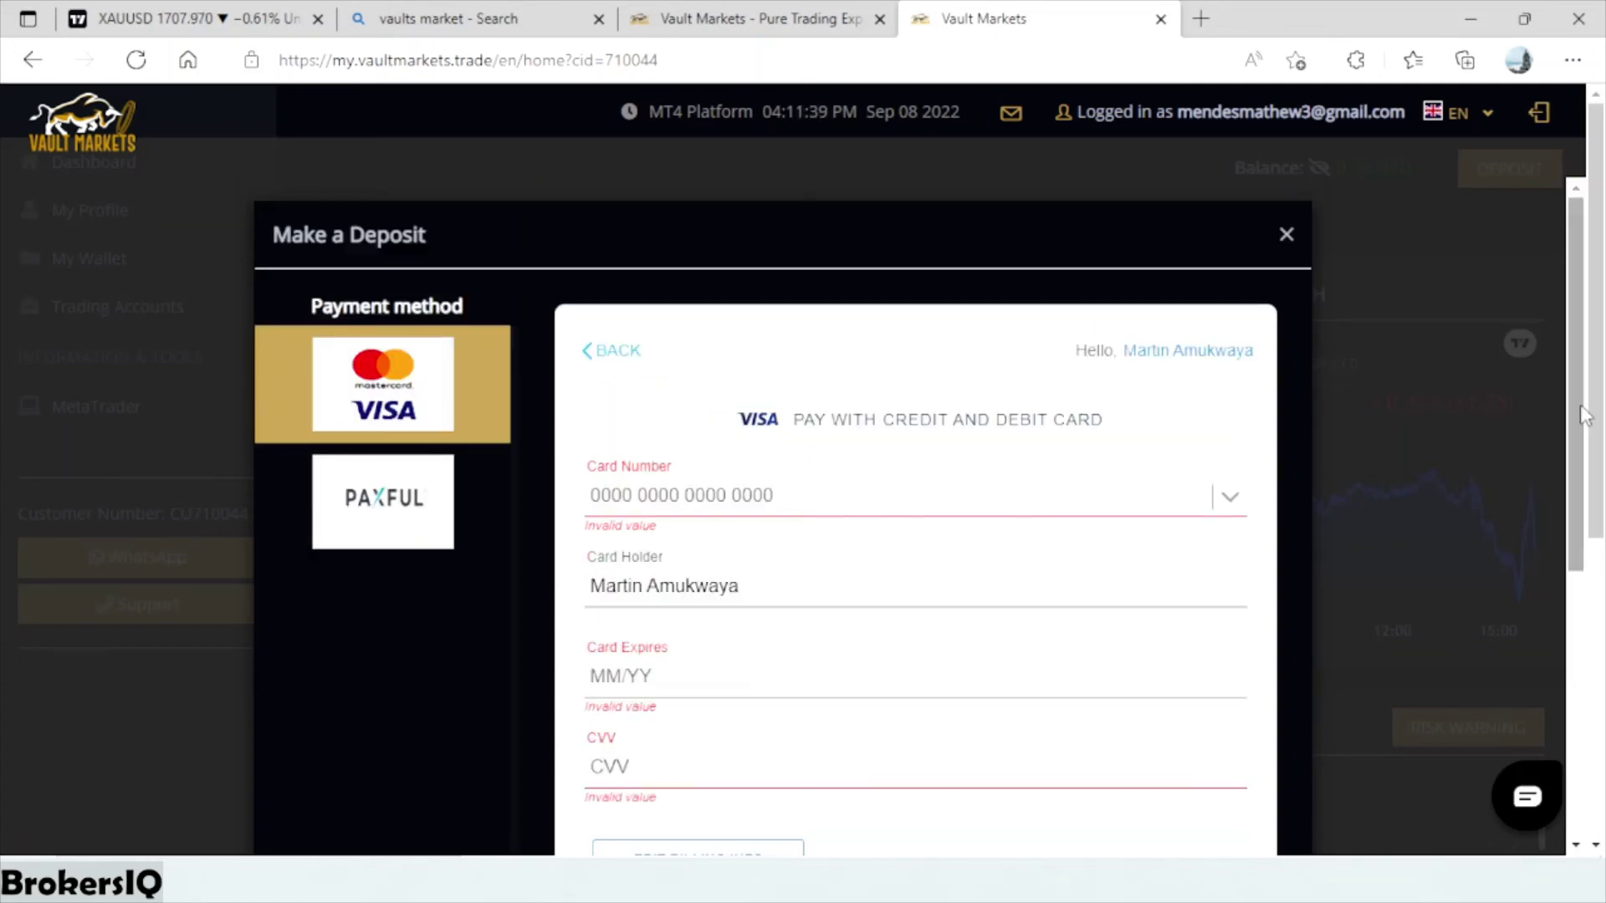
pyautogui.scroll(-3, 1544, 644)
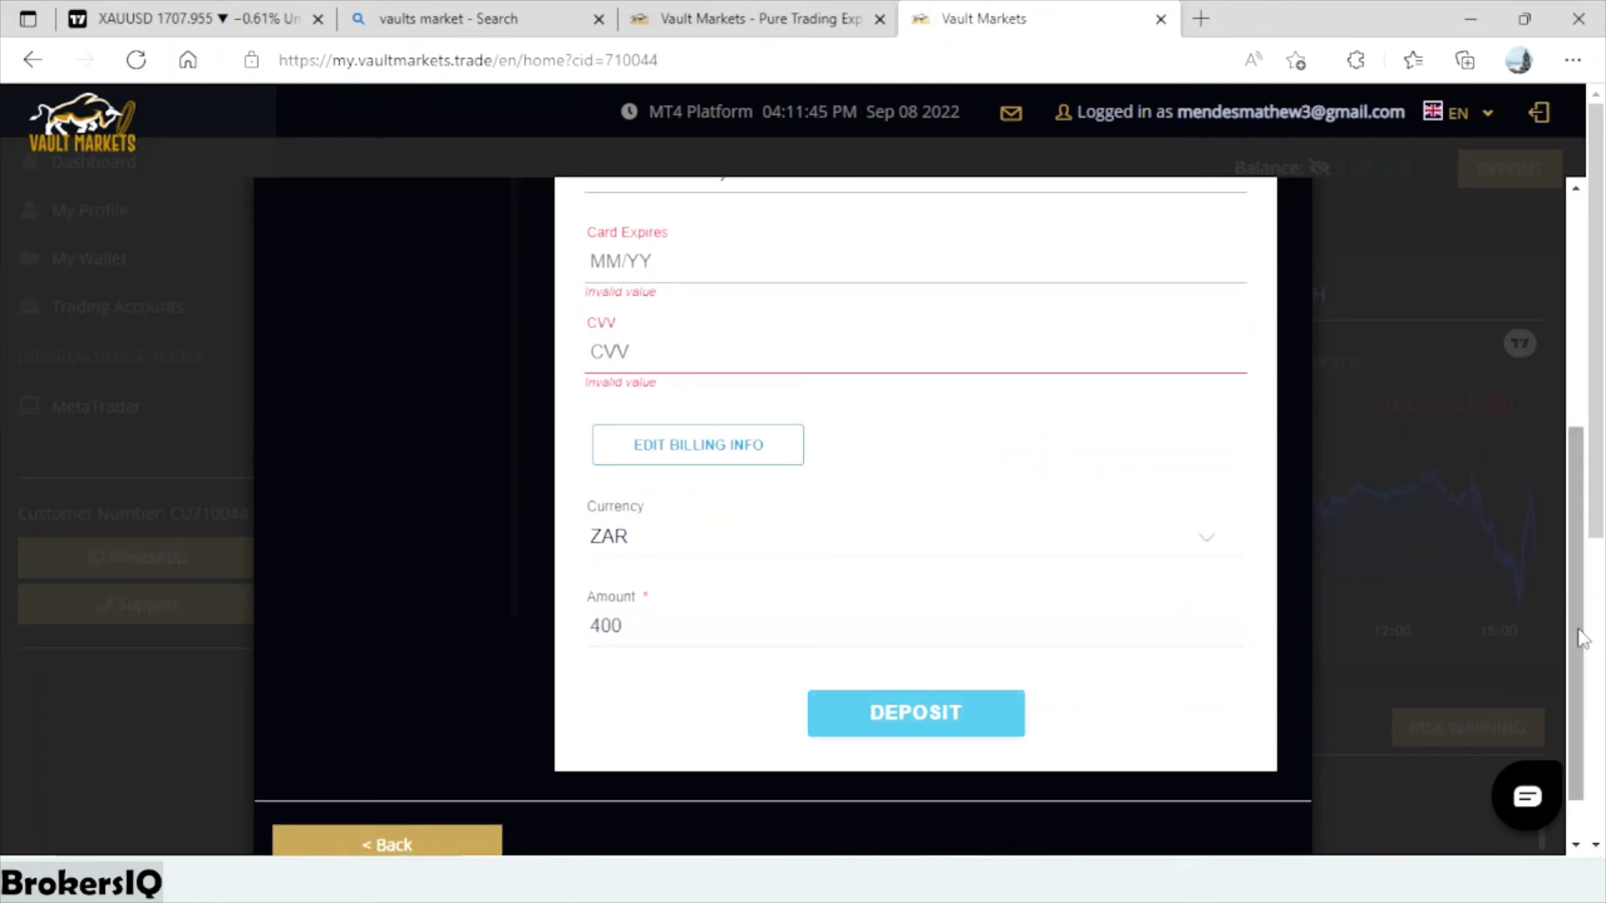
pyautogui.moveTo(1581, 641); pyautogui.dragTo(1565, 294)
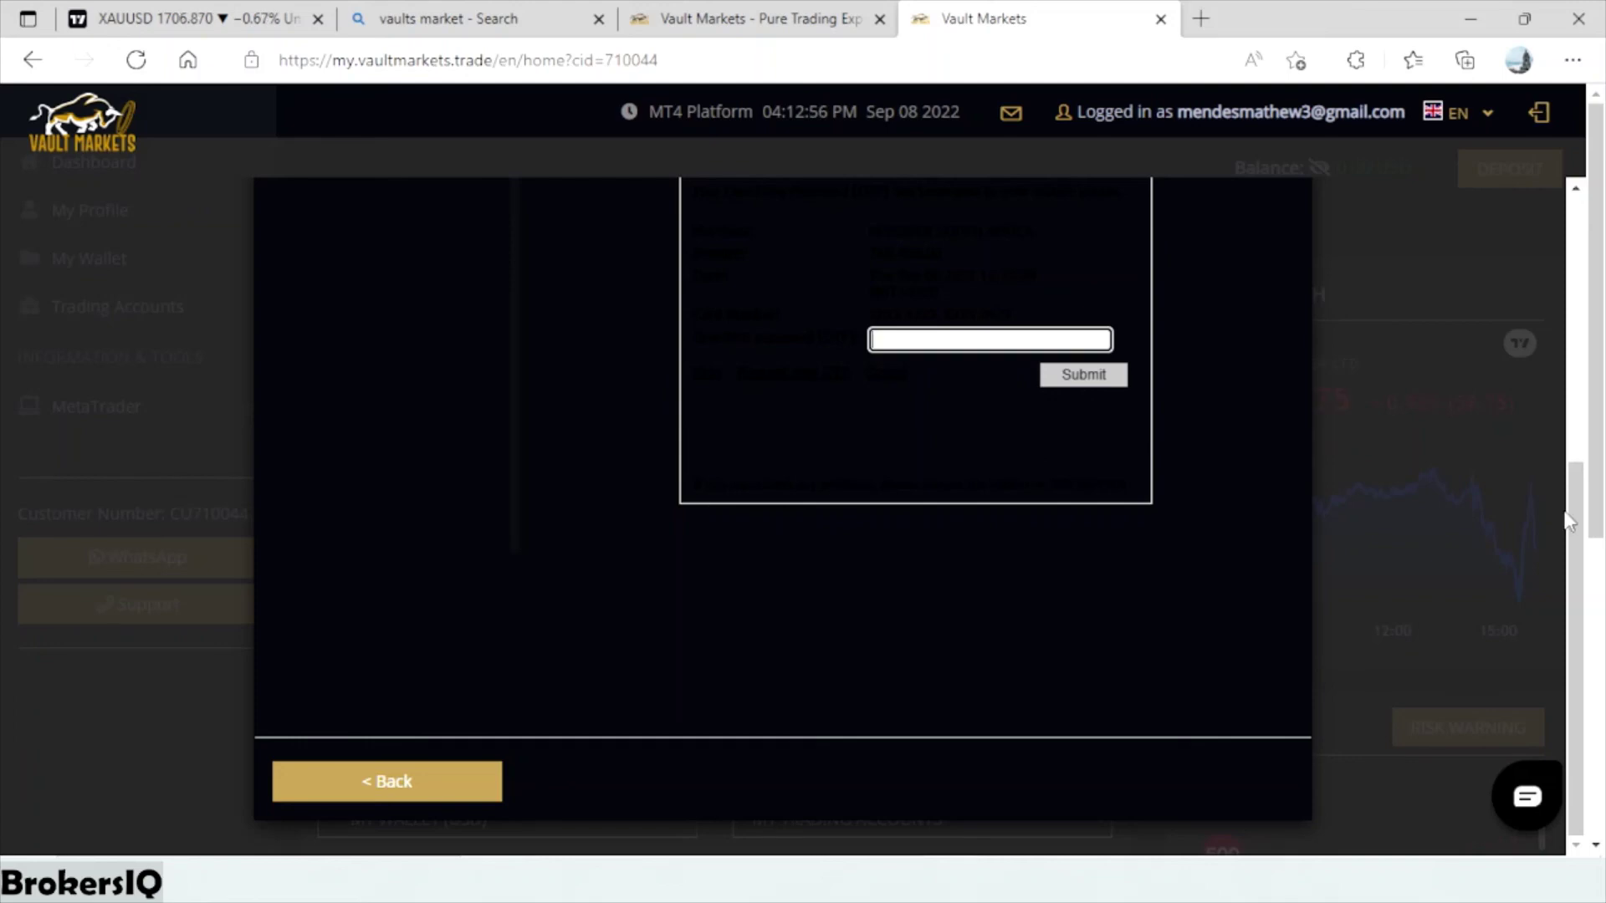
pyautogui.moveTo(1579, 507)
pyautogui.mouseDown()
pyautogui.moveTo(1562, 342)
pyautogui.moveTo(1567, 440)
pyautogui.mouseUp()
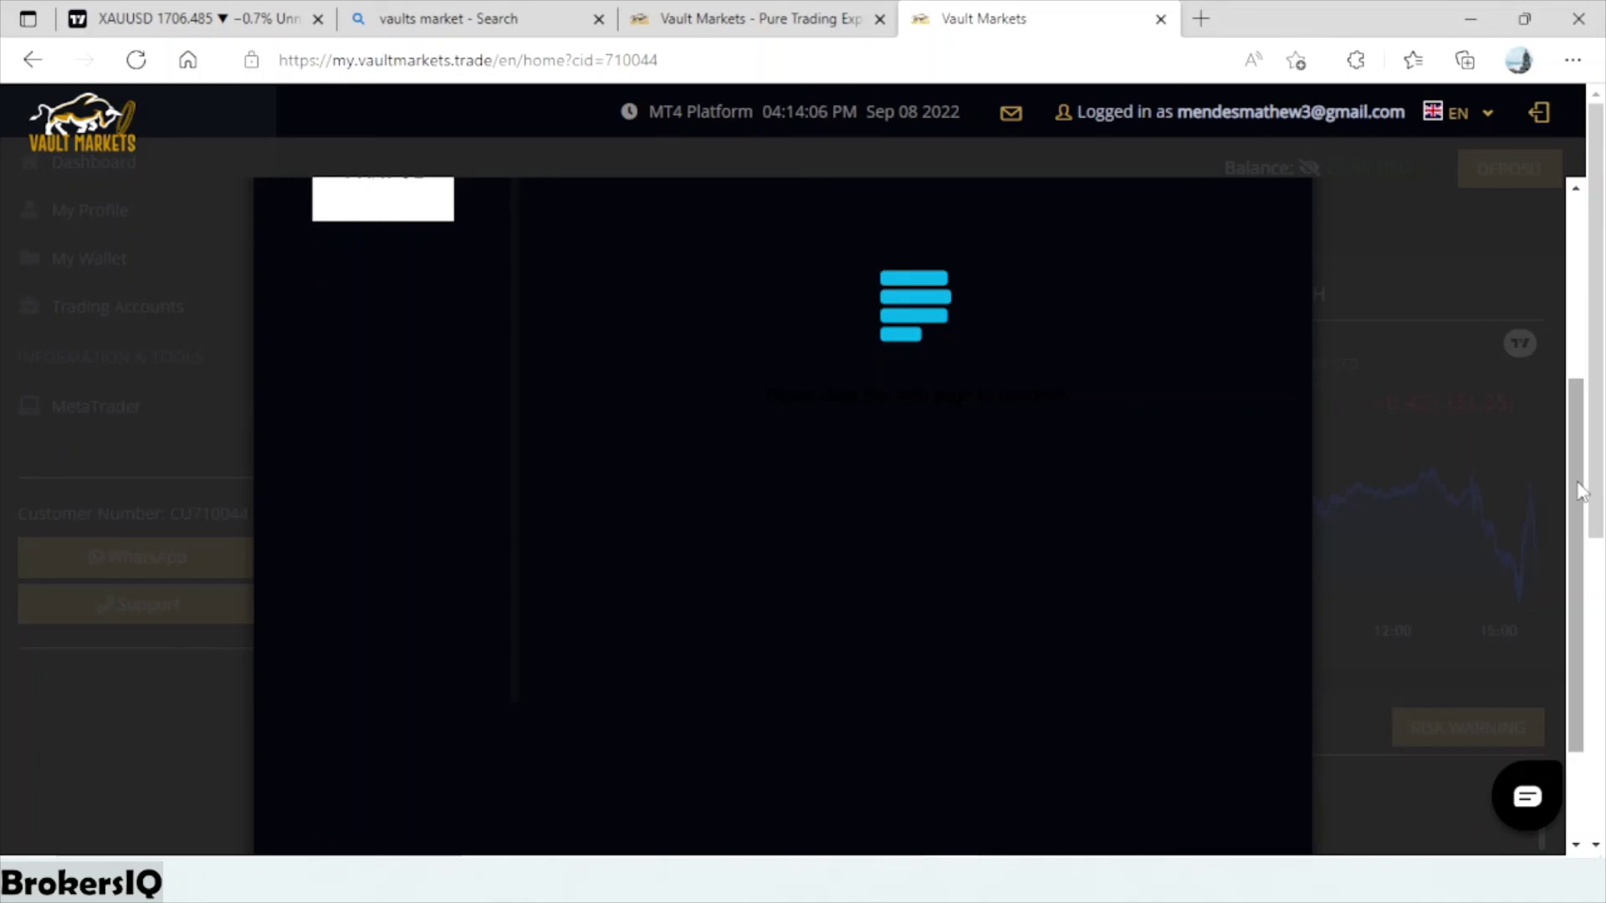
pyautogui.moveTo(1583, 492)
pyautogui.mouseDown()
pyautogui.moveTo(1579, 677)
pyautogui.moveTo(1577, 341)
pyautogui.moveTo(1603, 627)
pyautogui.mouseUp()
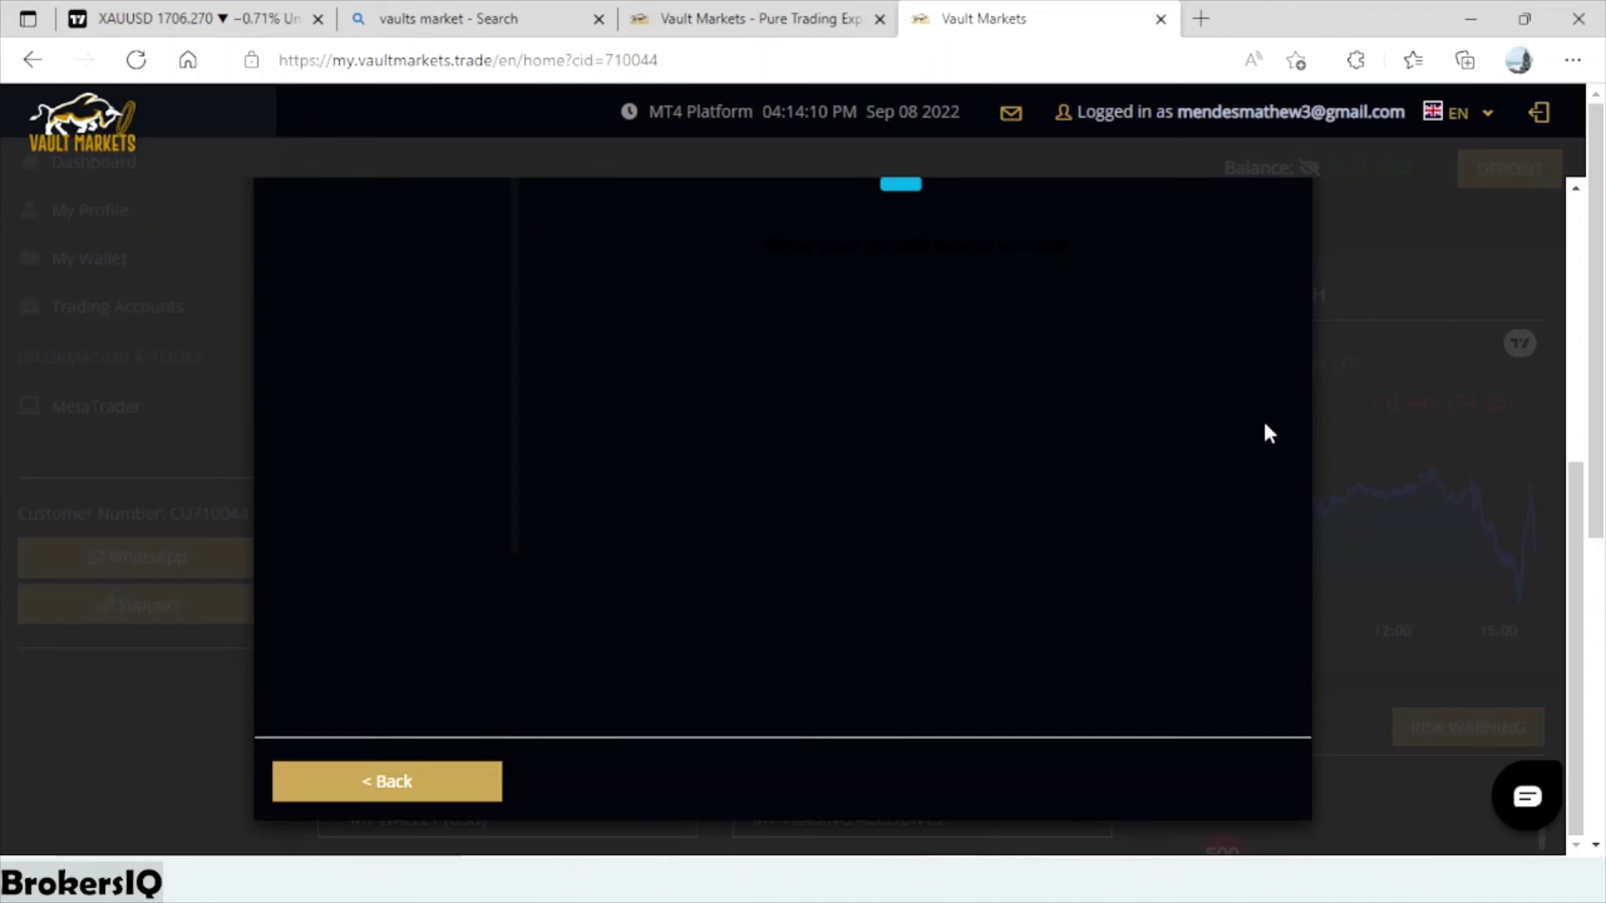
pyautogui.moveTo(1580, 512); pyautogui.dragTo(1245, 182)
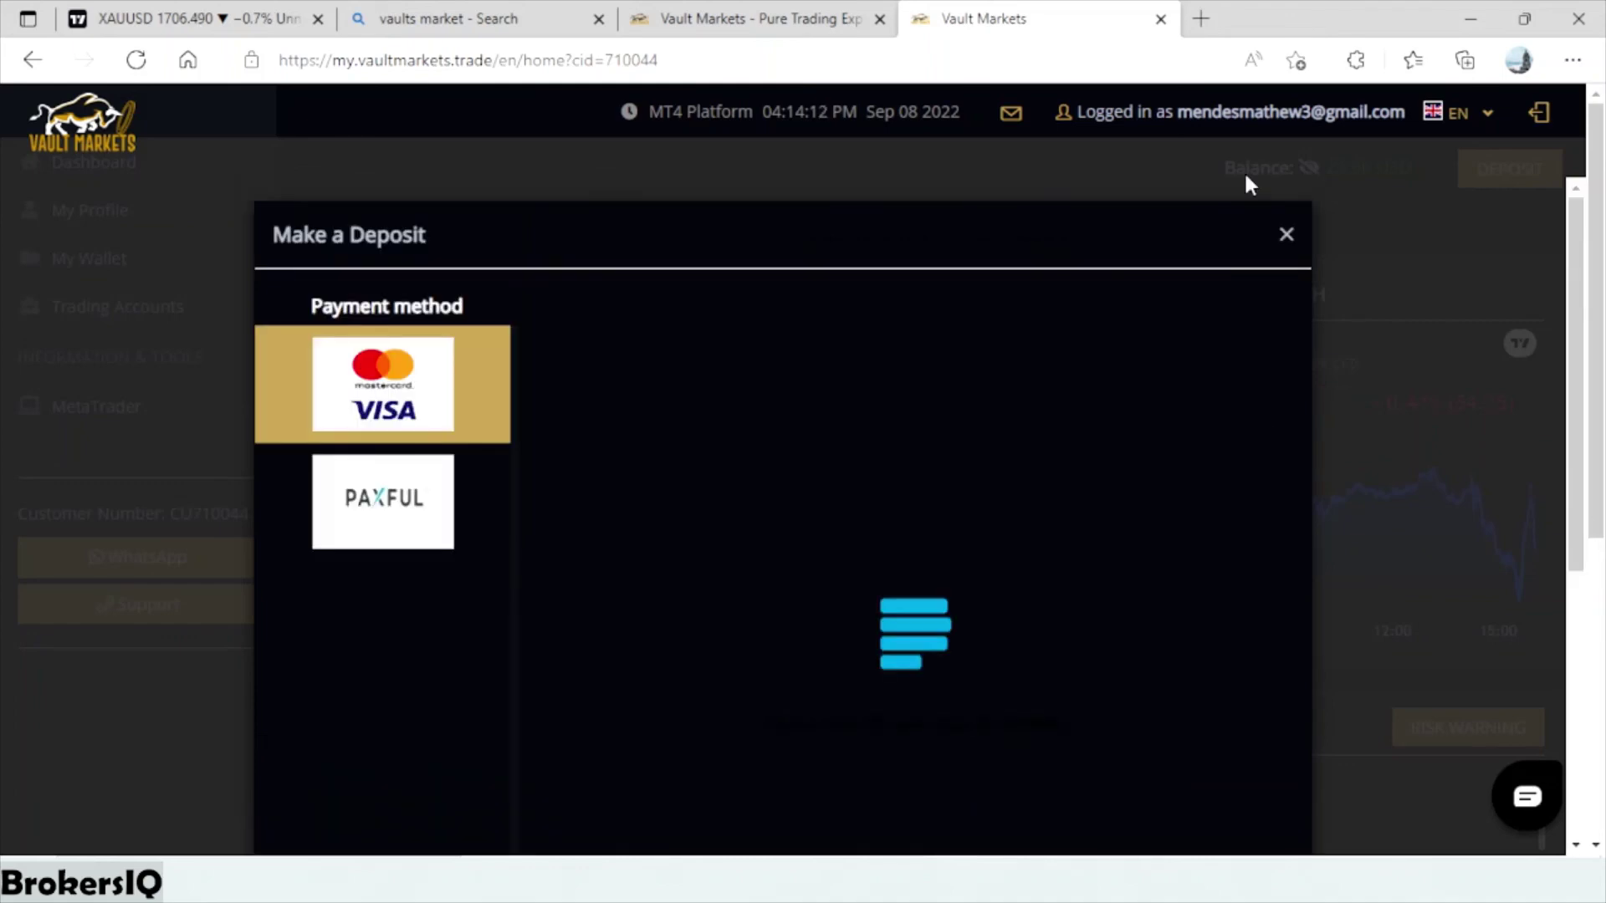
pyautogui.click(1286, 234)
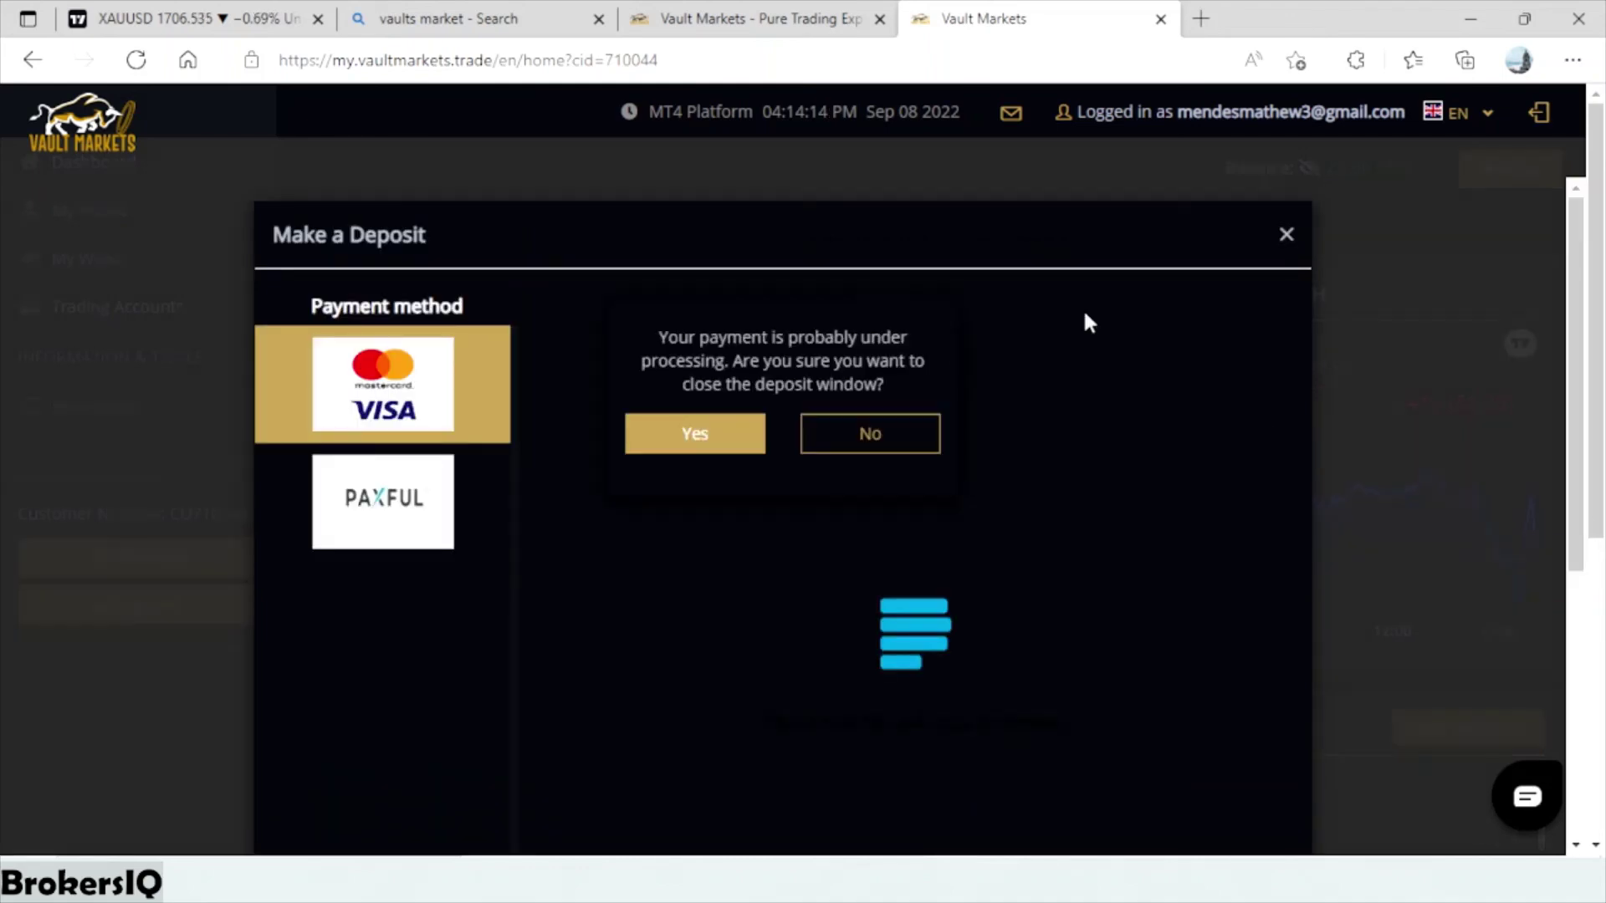
pyautogui.click(857, 449)
pyautogui.scroll(-5, 1591, 590)
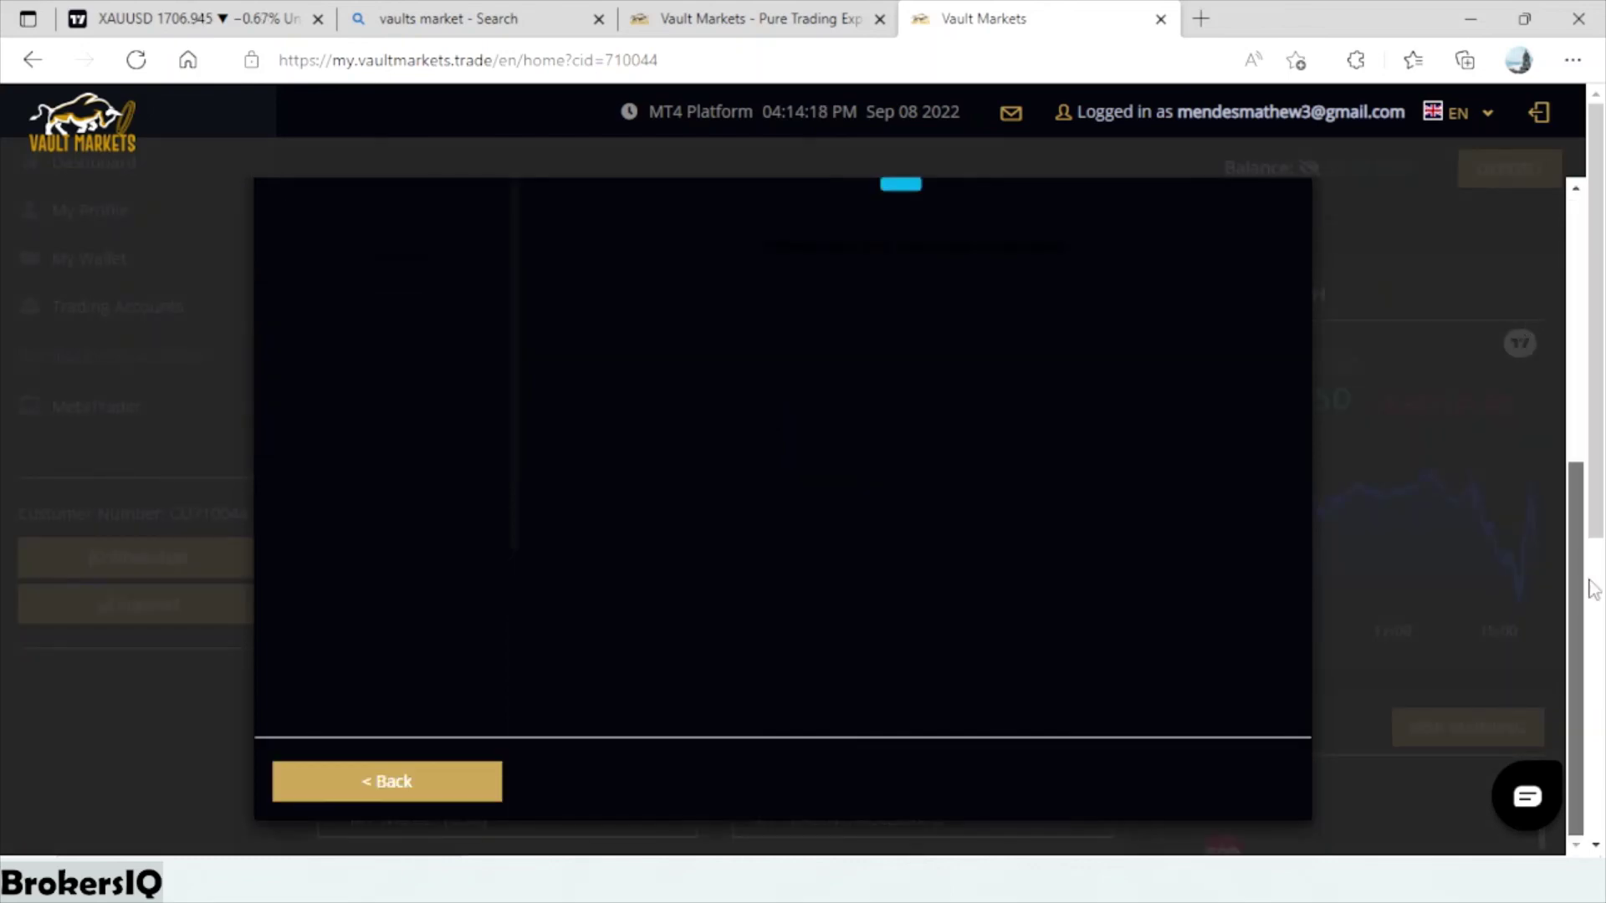